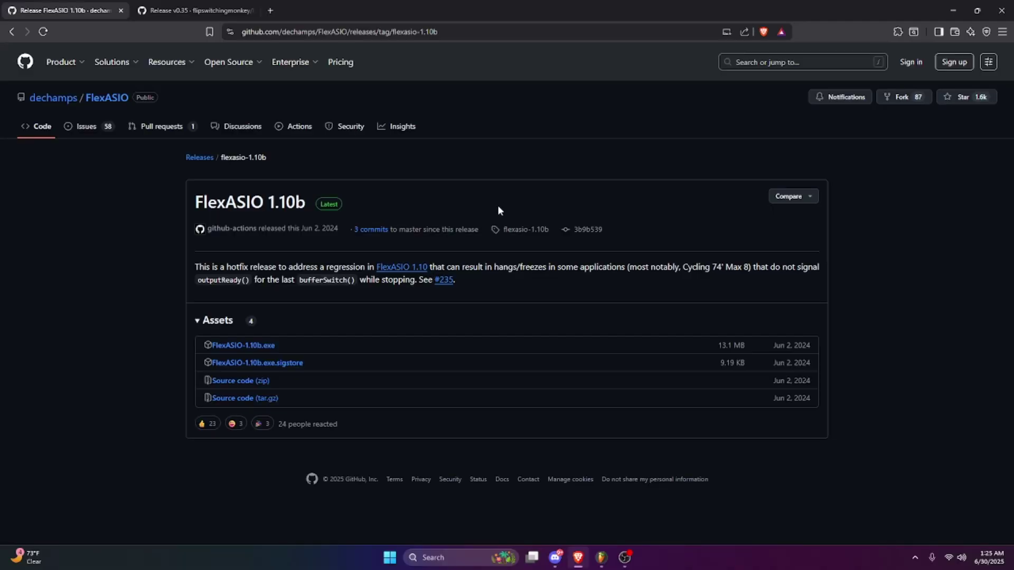
# Step: Download the FlexASIO-1.10b.exe installer from its GitHub release page to Downloads
pyautogui.click(195, 10)
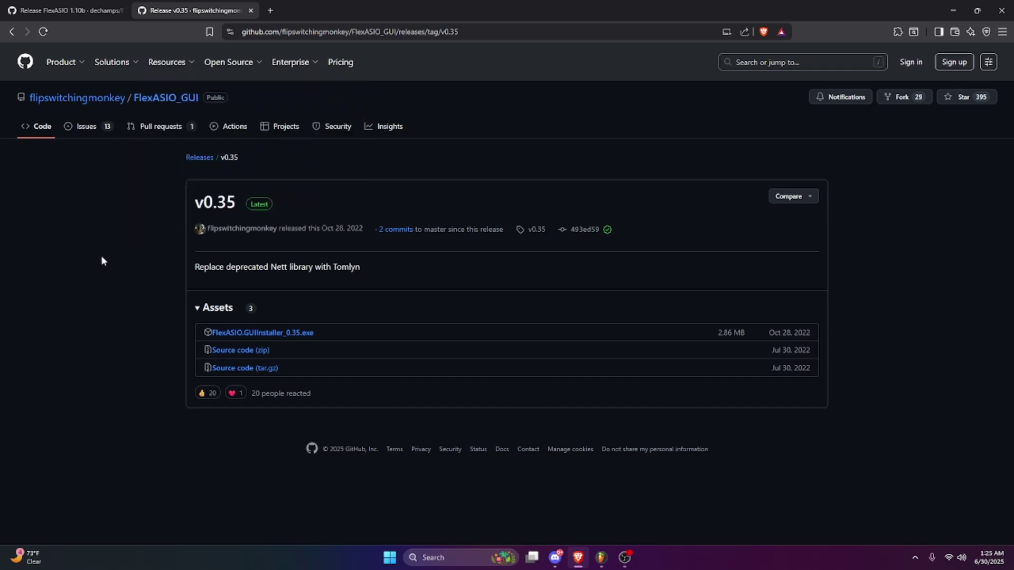
pyautogui.click(64, 10)
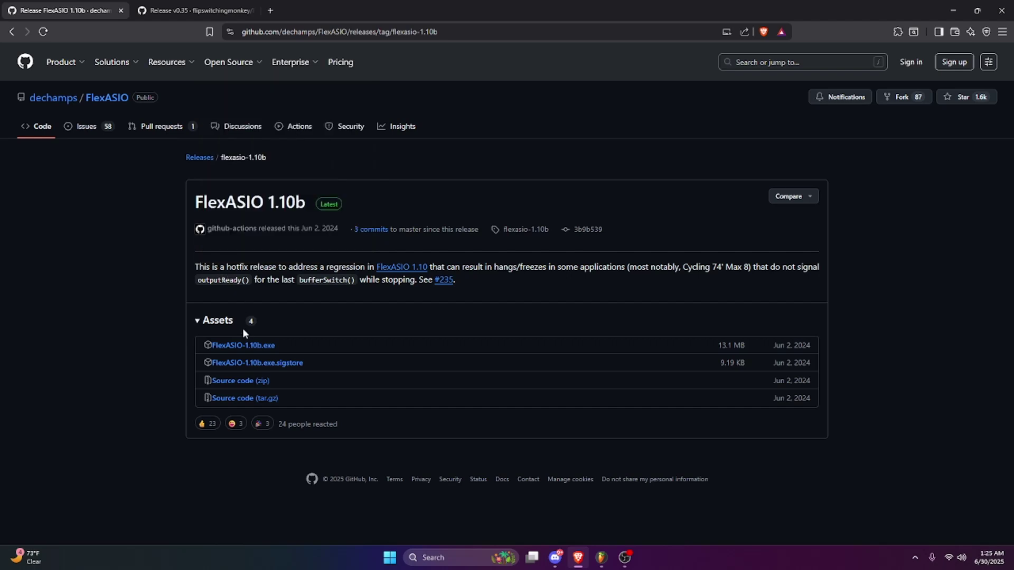
pyautogui.click(246, 344)
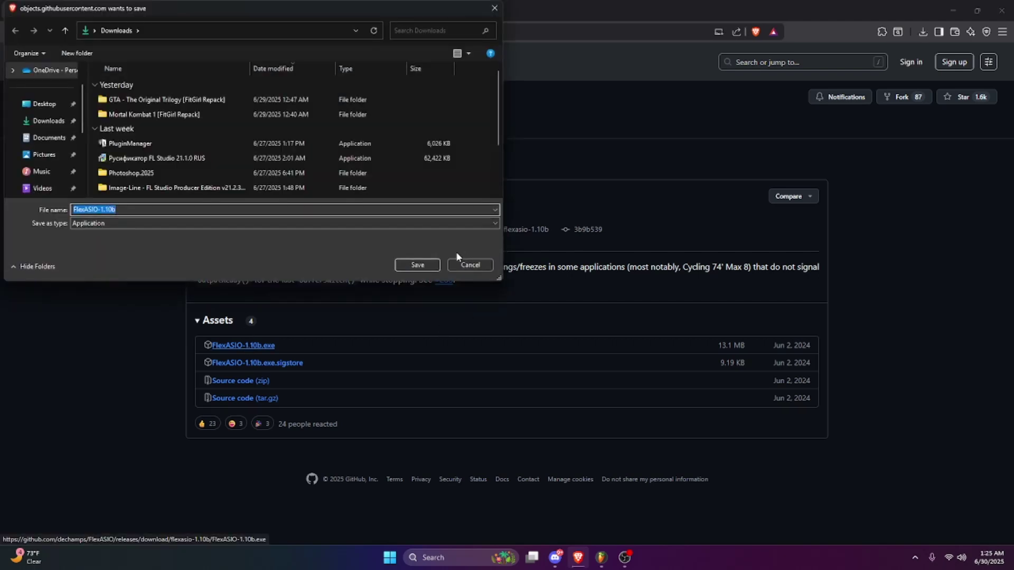
pyautogui.click(406, 265)
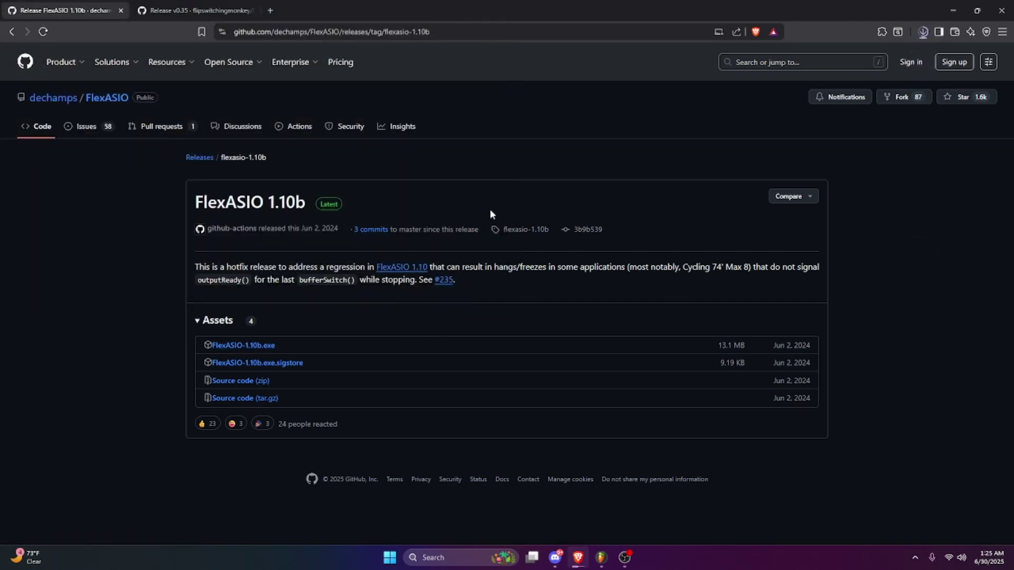
# Step: Save FlexASIO.GUIInstaller_0.35.exe from the v0.35 release page and show recent downloads
pyautogui.click(195, 10)
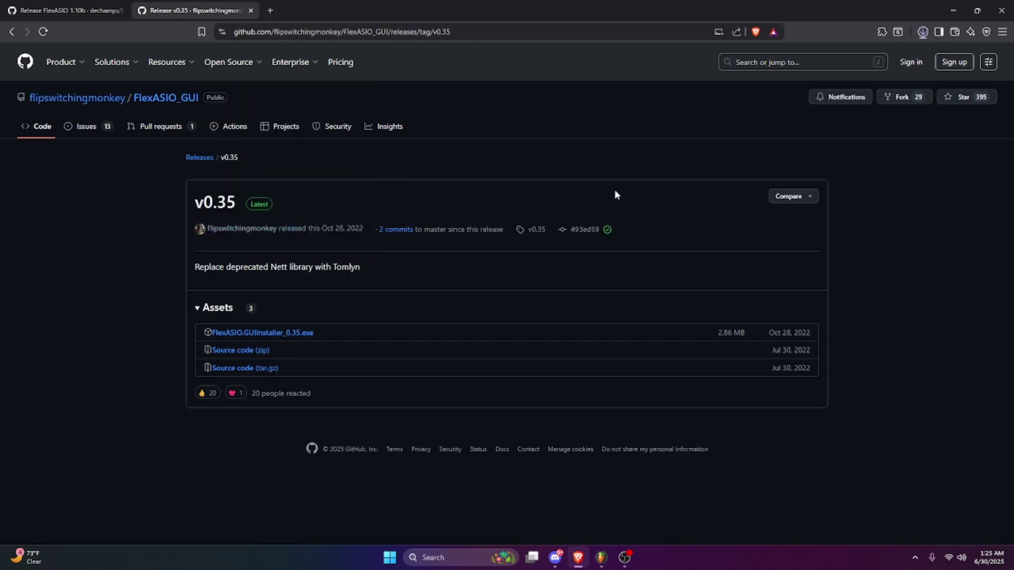
pyautogui.click(249, 333)
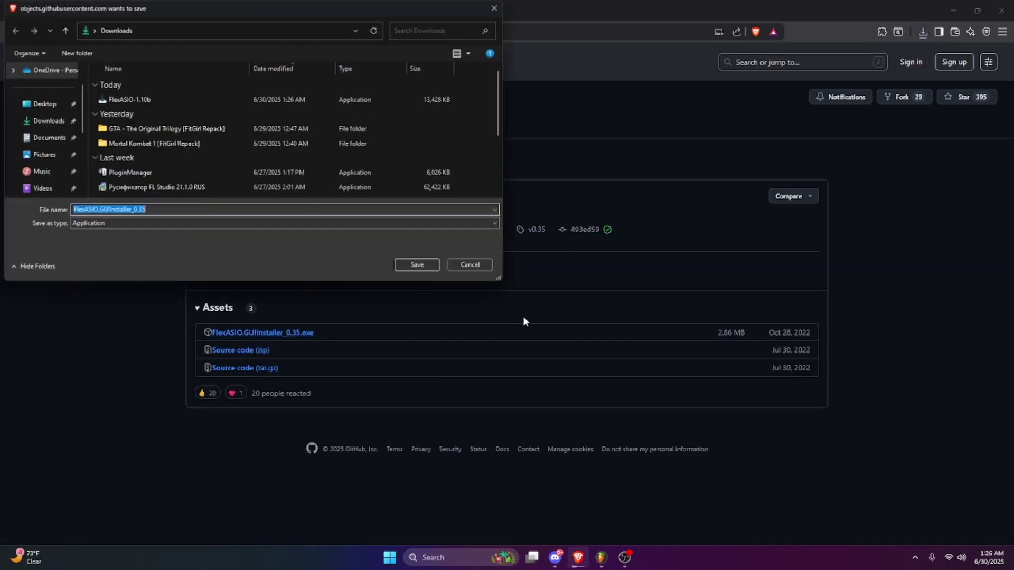
pyautogui.click(417, 265)
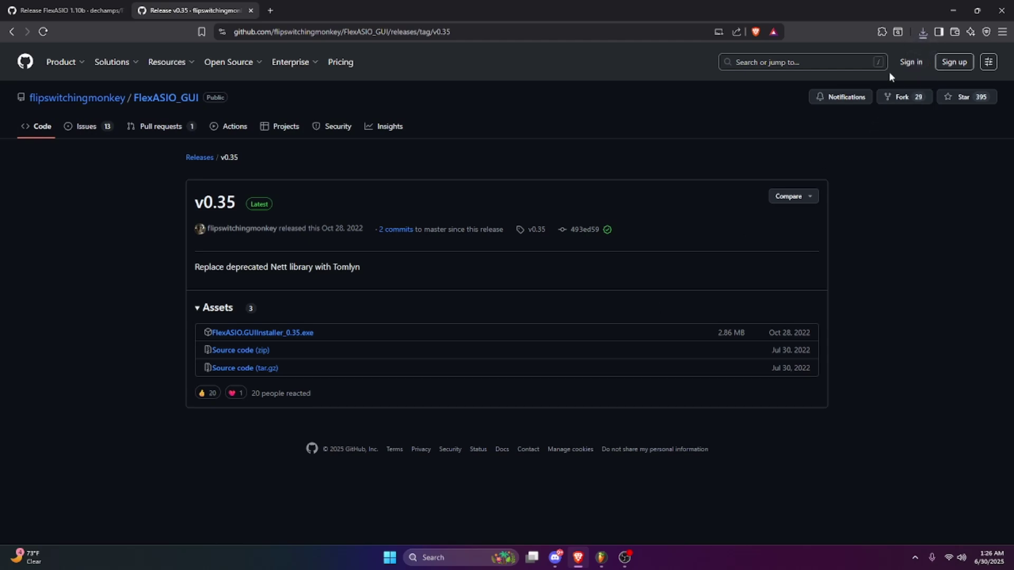
pyautogui.click(922, 32)
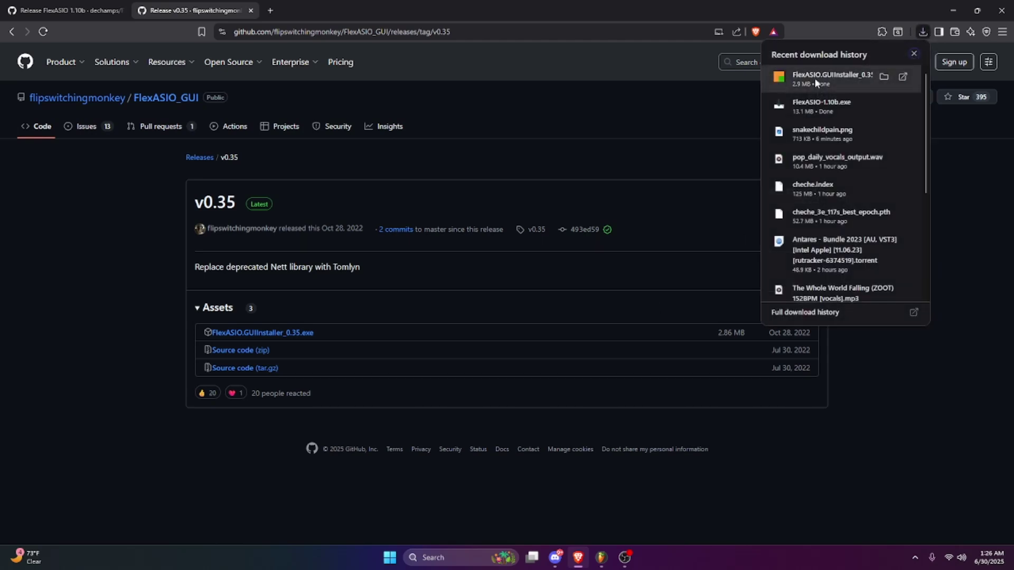
# Step: Install FlexASIO GUI 0.35, running it anyway past the SmartScreen warning
pyautogui.click(814, 78)
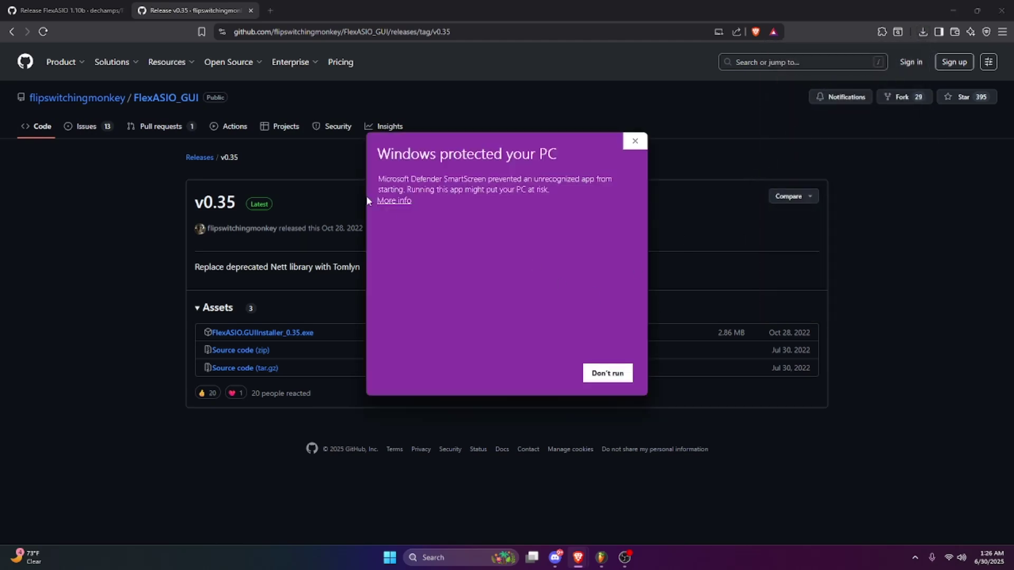
pyautogui.click(398, 203)
pyautogui.click(543, 375)
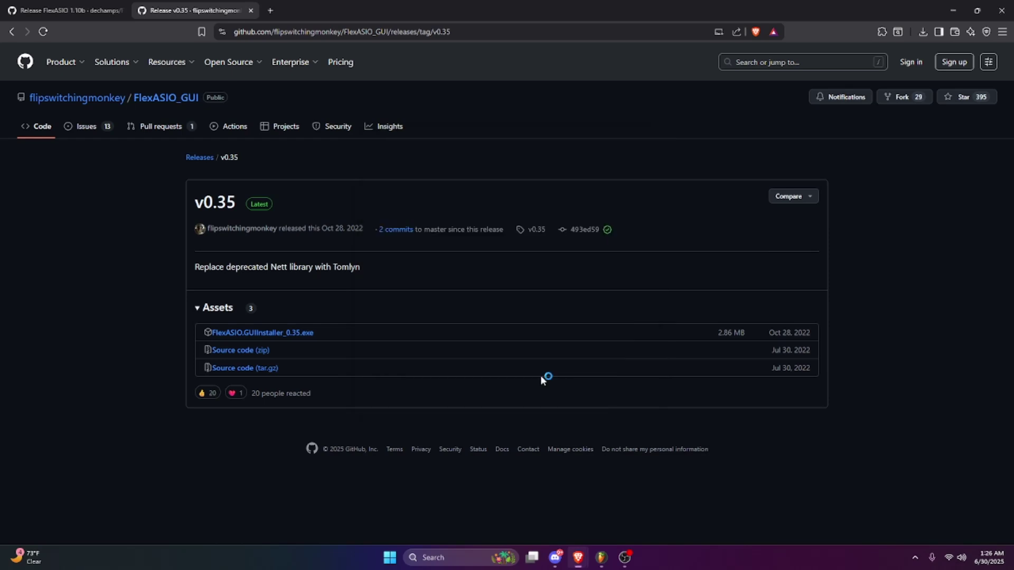
pyautogui.click(564, 362)
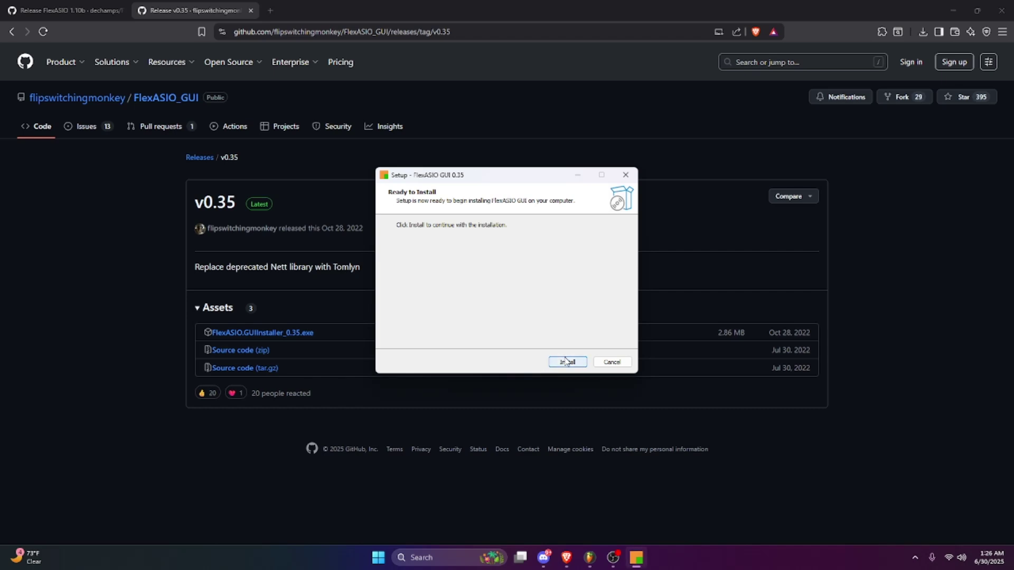
pyautogui.click(567, 362)
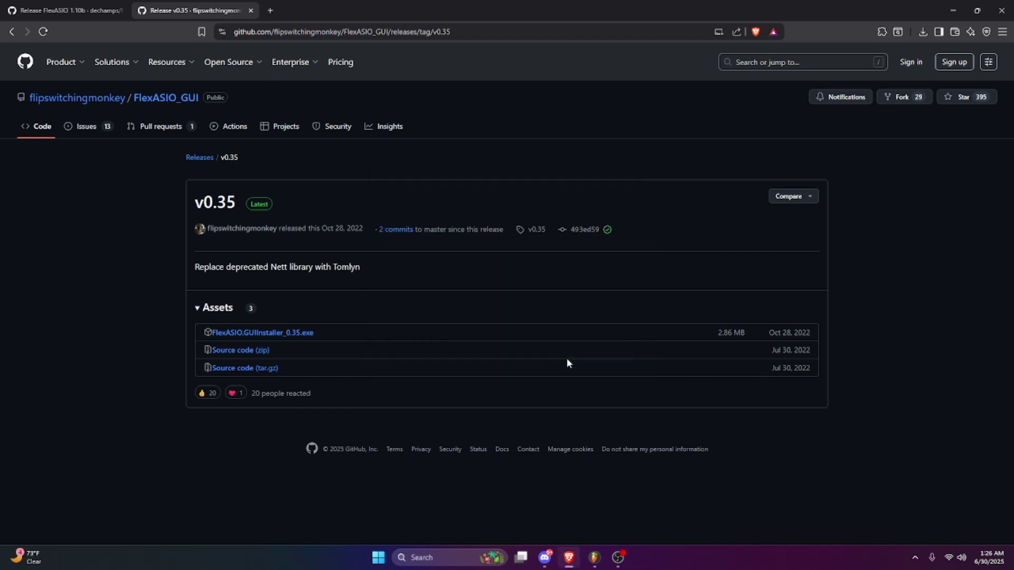
# Step: Install FlexASIO 1.10b from download history, bypassing the SmartScreen warning
pyautogui.click(921, 31)
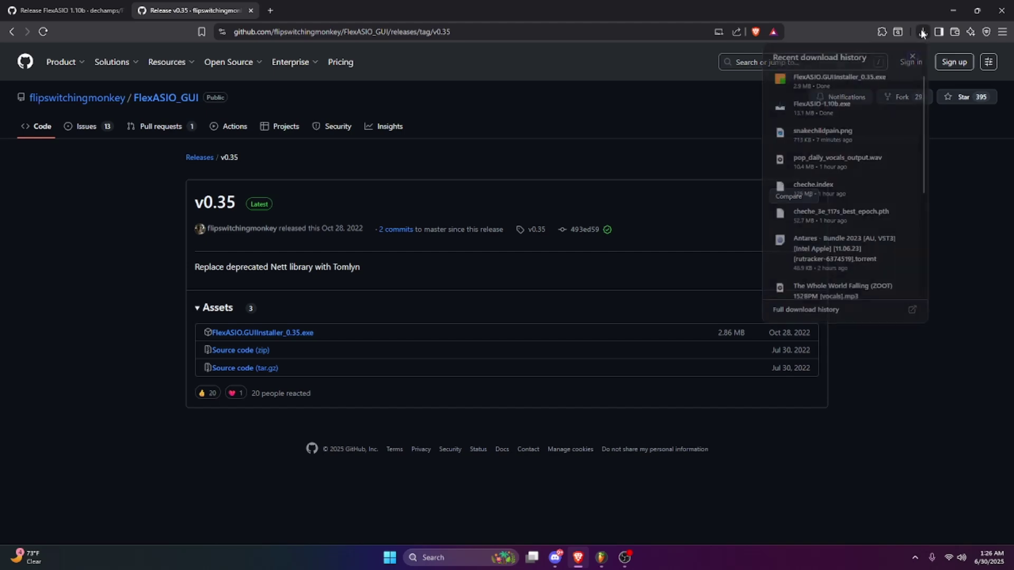
pyautogui.click(848, 108)
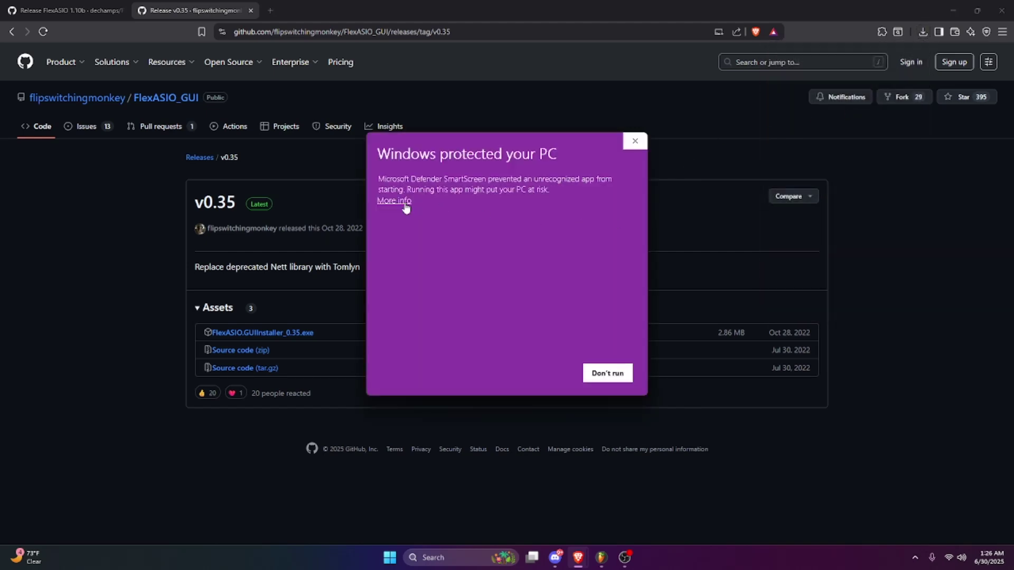
pyautogui.click(402, 201)
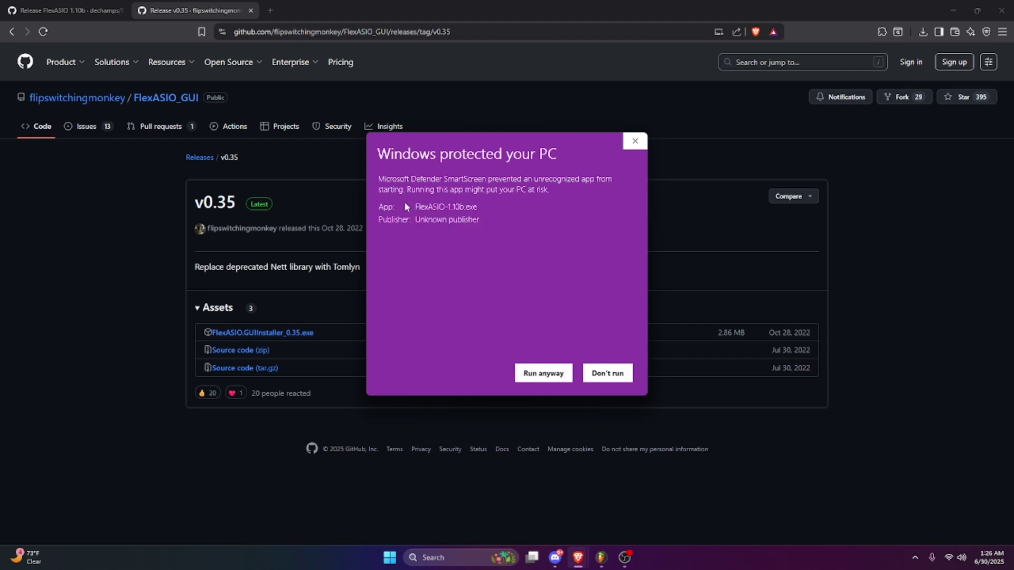
pyautogui.click(552, 375)
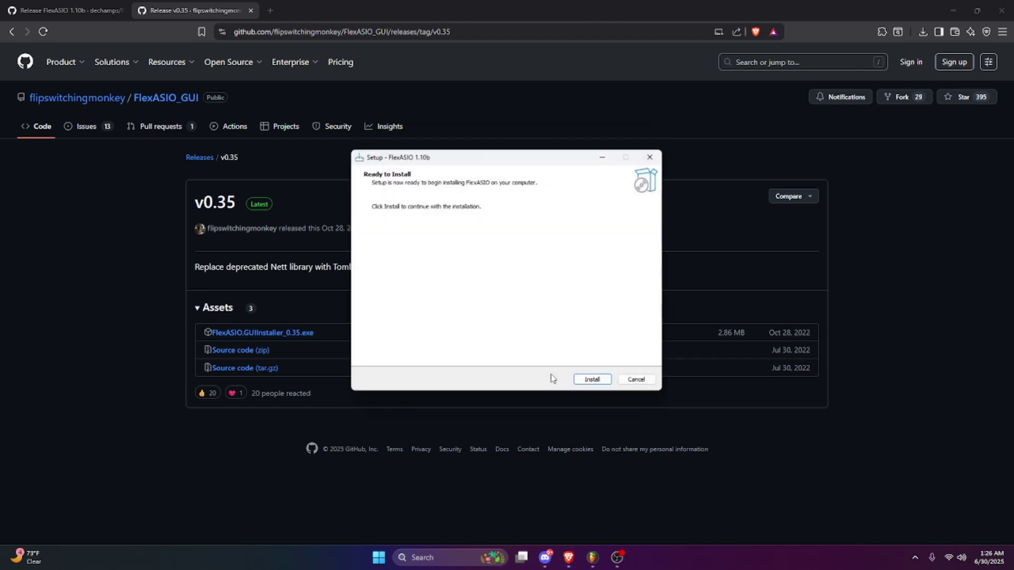
pyautogui.click(594, 381)
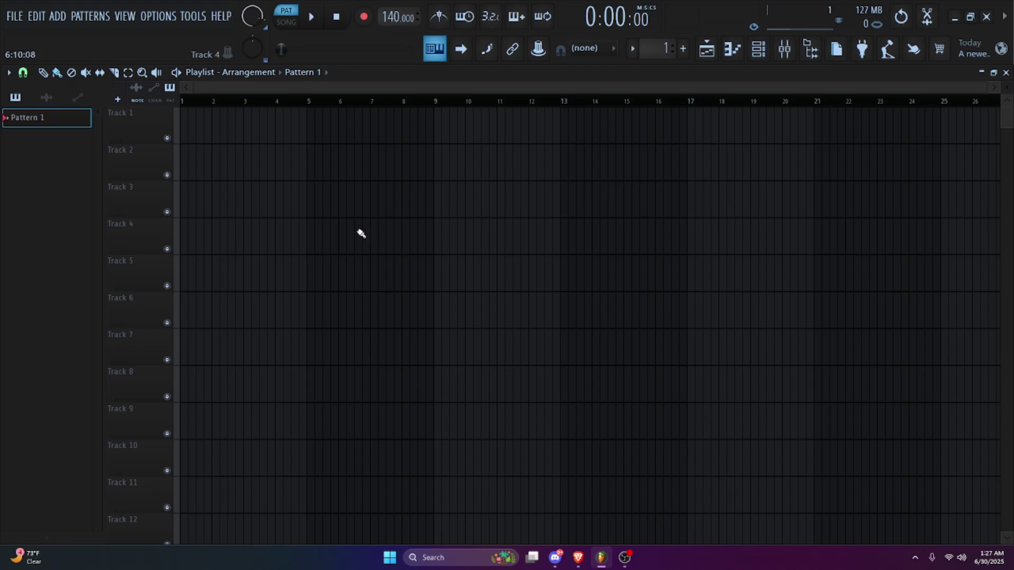
# Step: Select FlexASIO under ASIO devices in FL Studio's Audio settings and bring up its driver panel
pyautogui.click(155, 16)
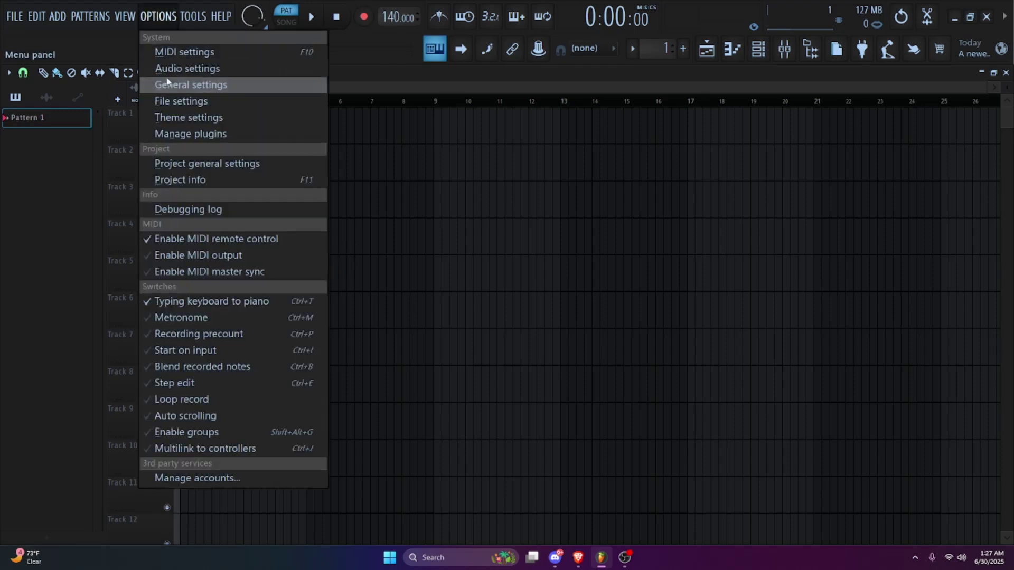
pyautogui.click(180, 104)
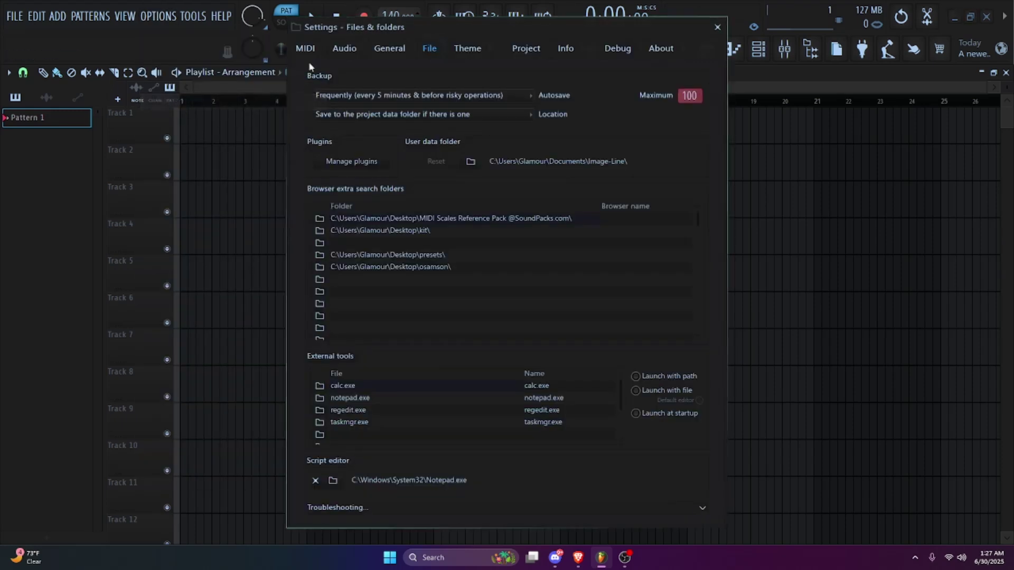
pyautogui.click(344, 48)
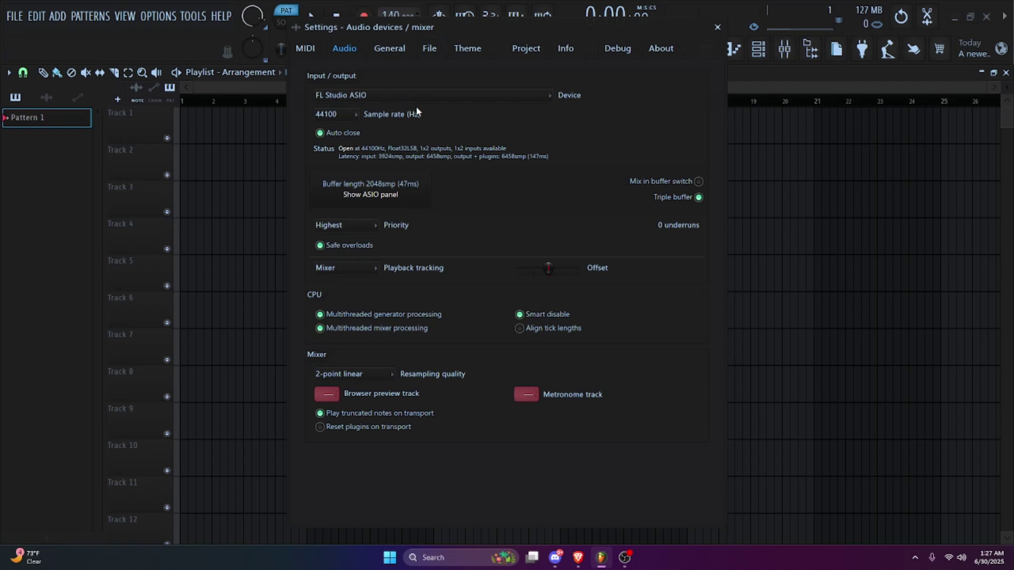
pyautogui.click(392, 95)
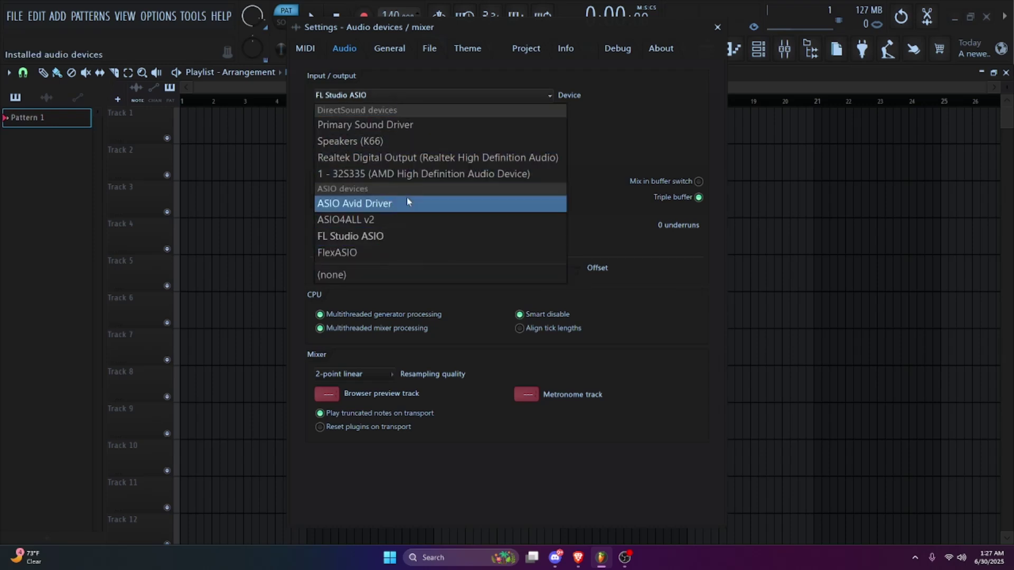
pyautogui.click(366, 253)
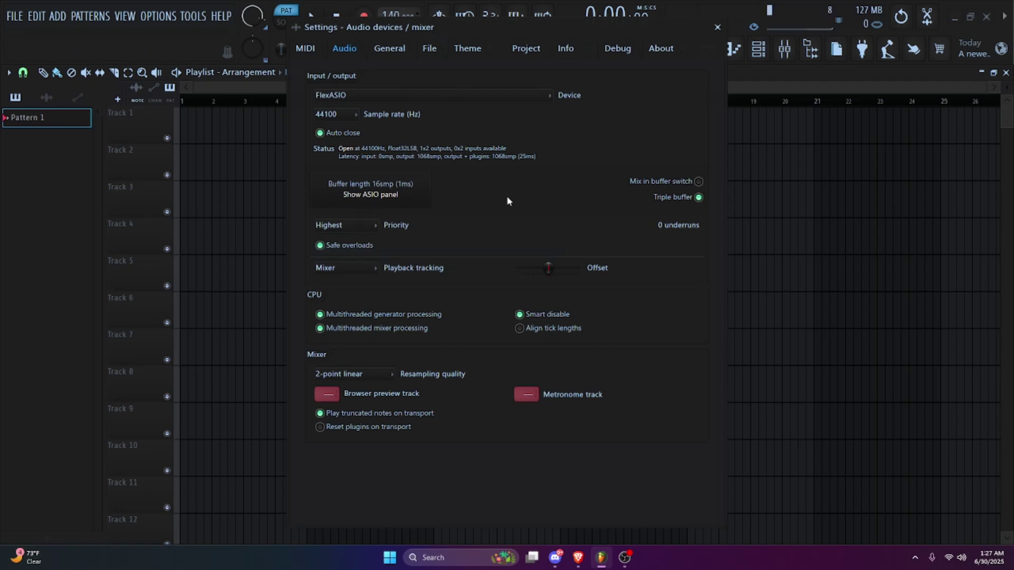
pyautogui.click(389, 195)
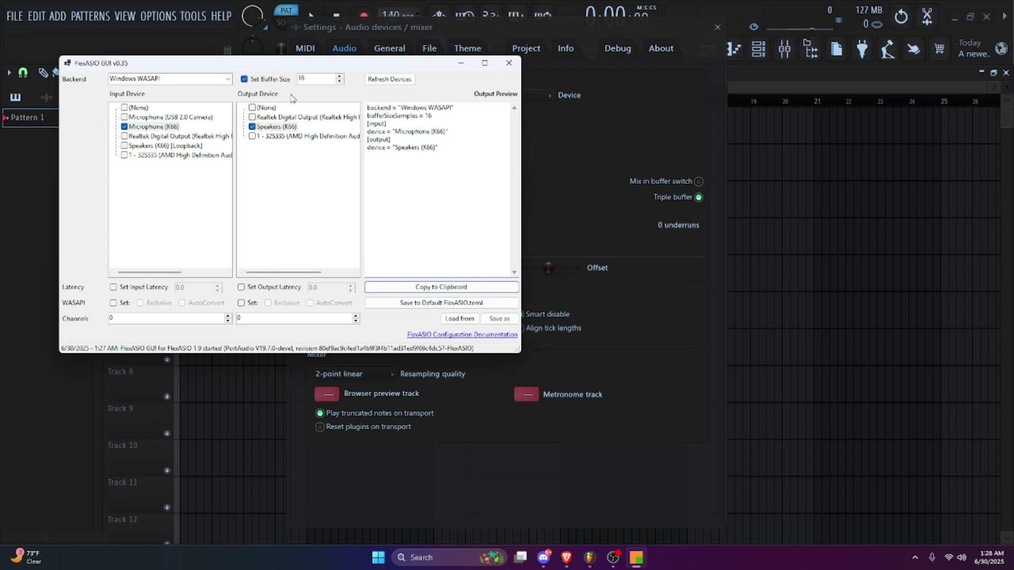
# Step: Bring the FlexASIO buffer size down to 16 and save it as the default FlexASIO.toml
pyautogui.click(340, 82)
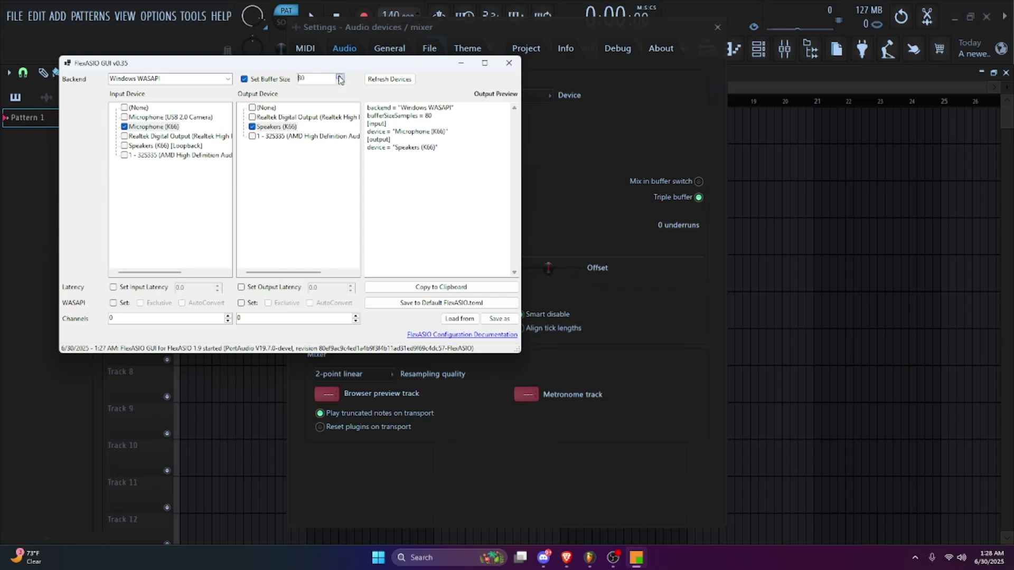
pyautogui.click(339, 81)
pyautogui.click(425, 303)
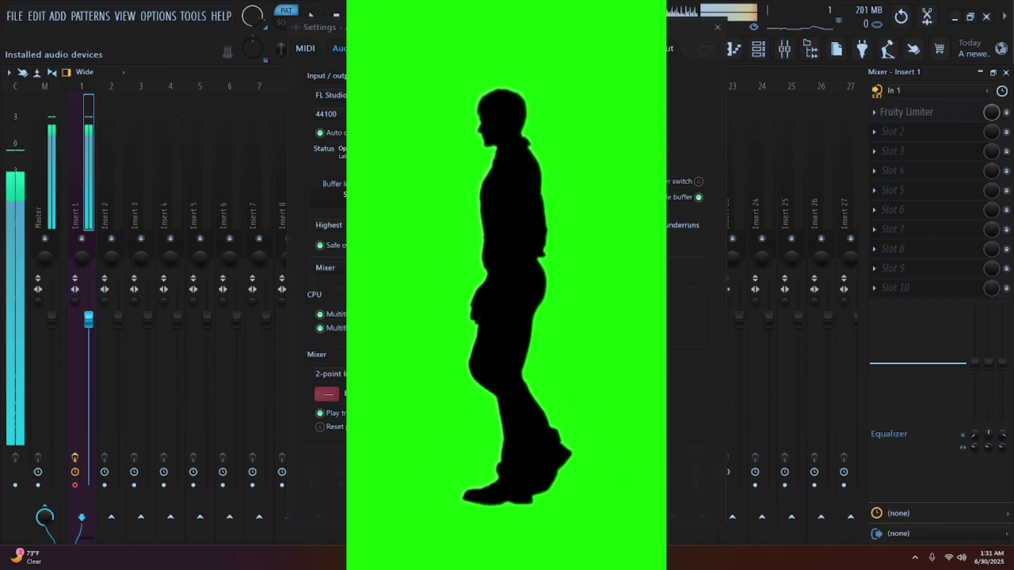
# Step: Reselect FlexASIO as the device, set Insert 1's input to IN 0 FC (Front Center), and close settings
pyautogui.click(330, 95)
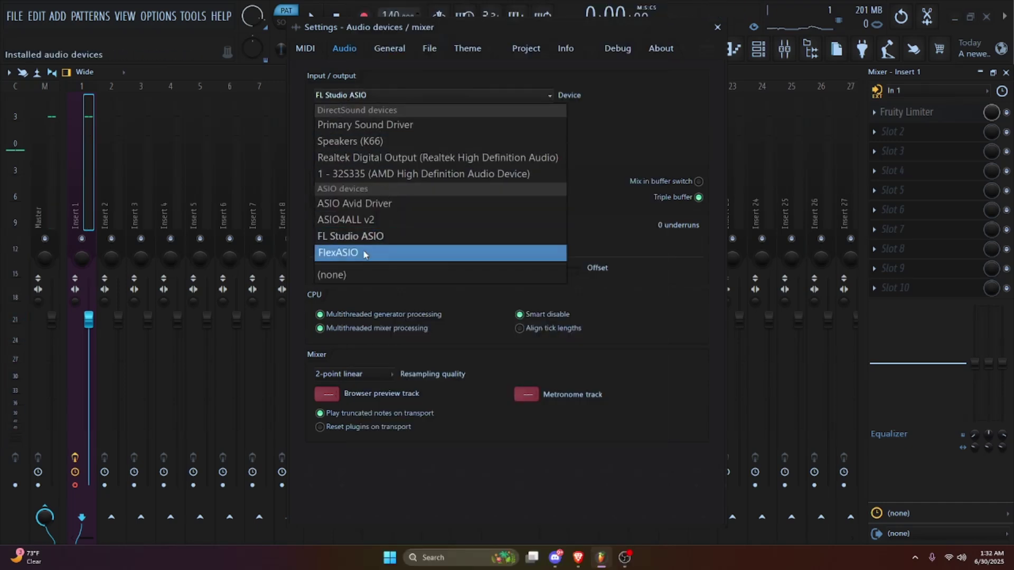
pyautogui.click(338, 252)
pyautogui.click(900, 94)
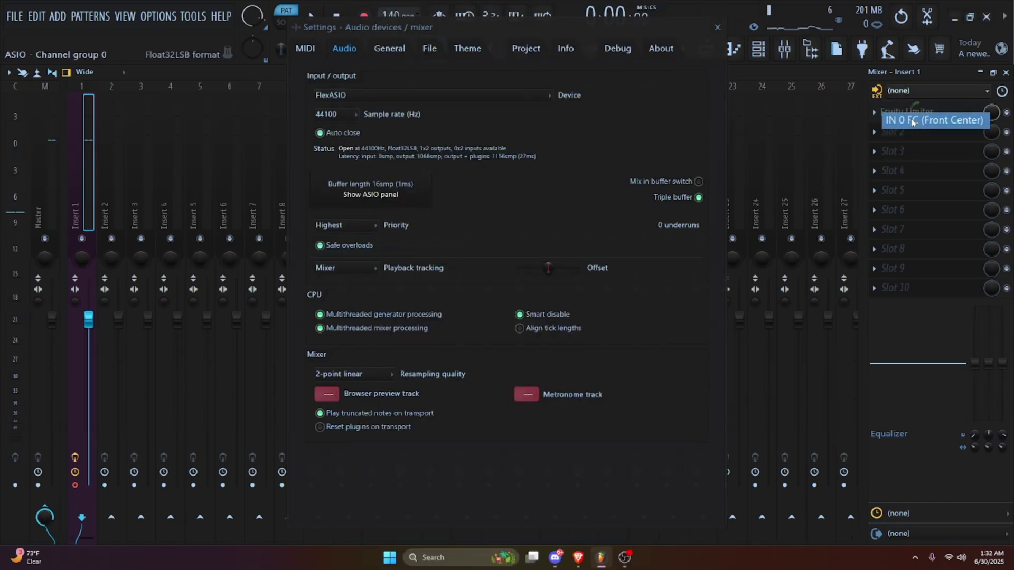
pyautogui.click(933, 120)
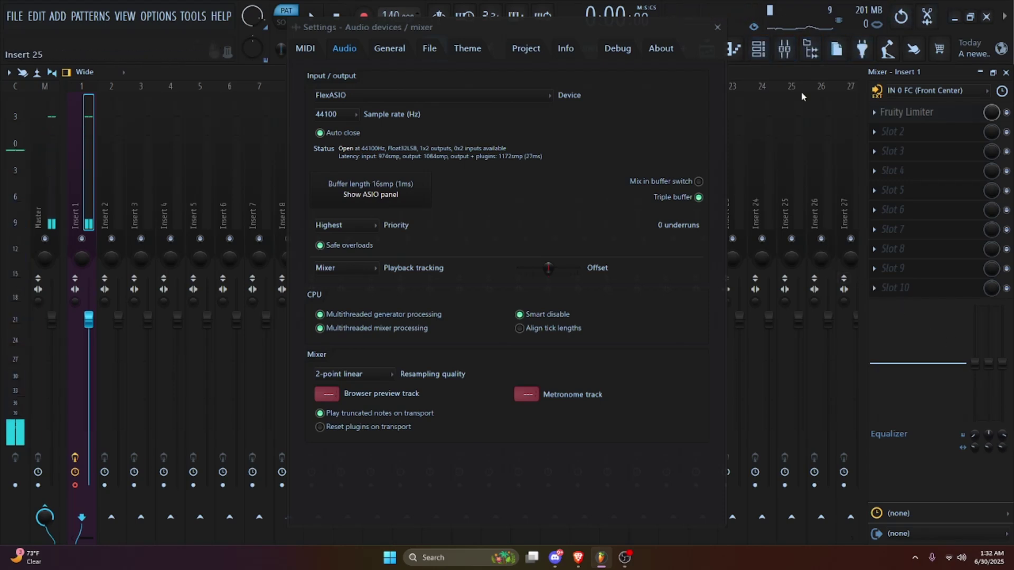
pyautogui.click(717, 27)
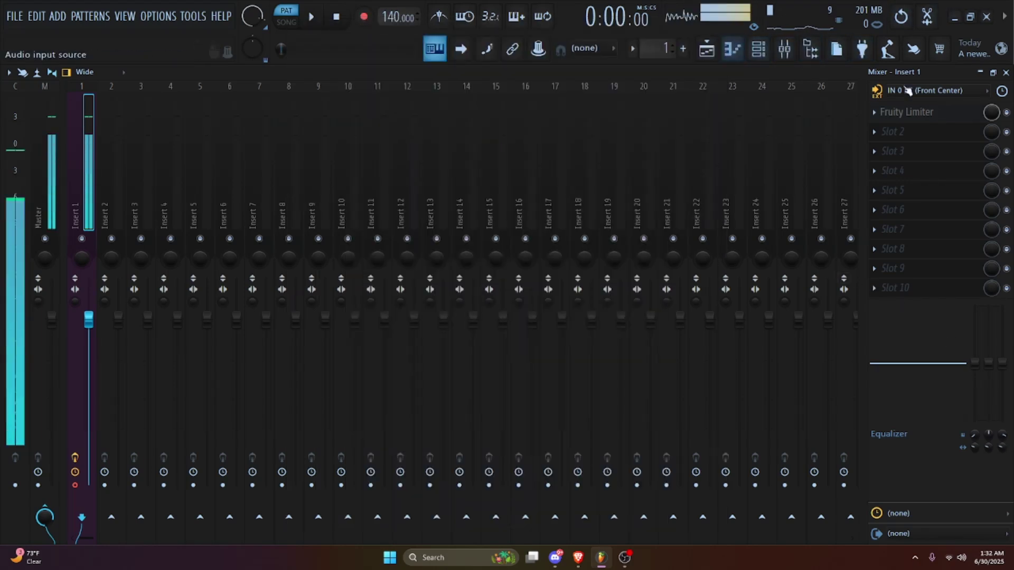
# Step: Load Auto-Tune Pro into Insert 1's second effect slot
pyautogui.click(919, 135)
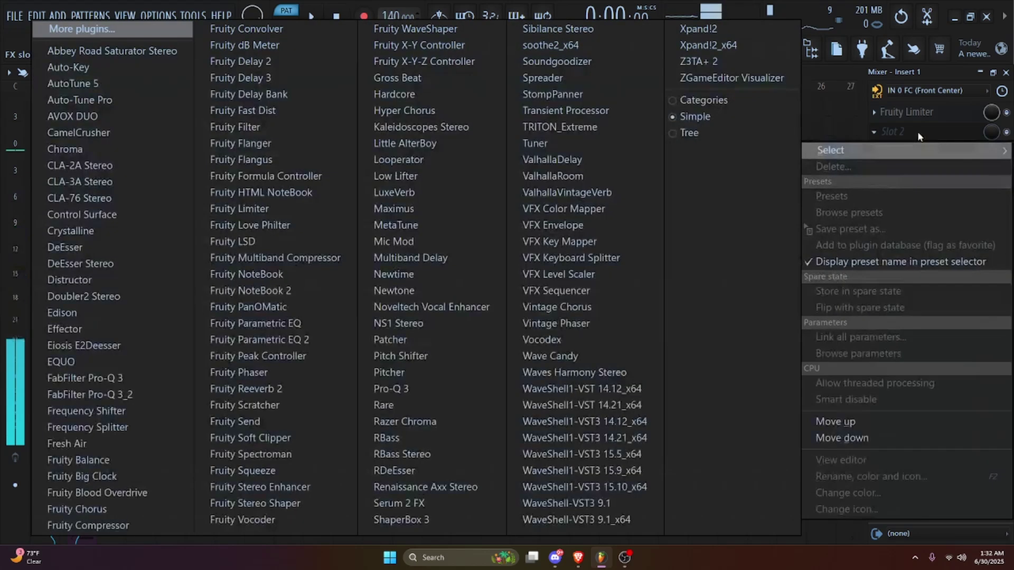
pyautogui.click(109, 97)
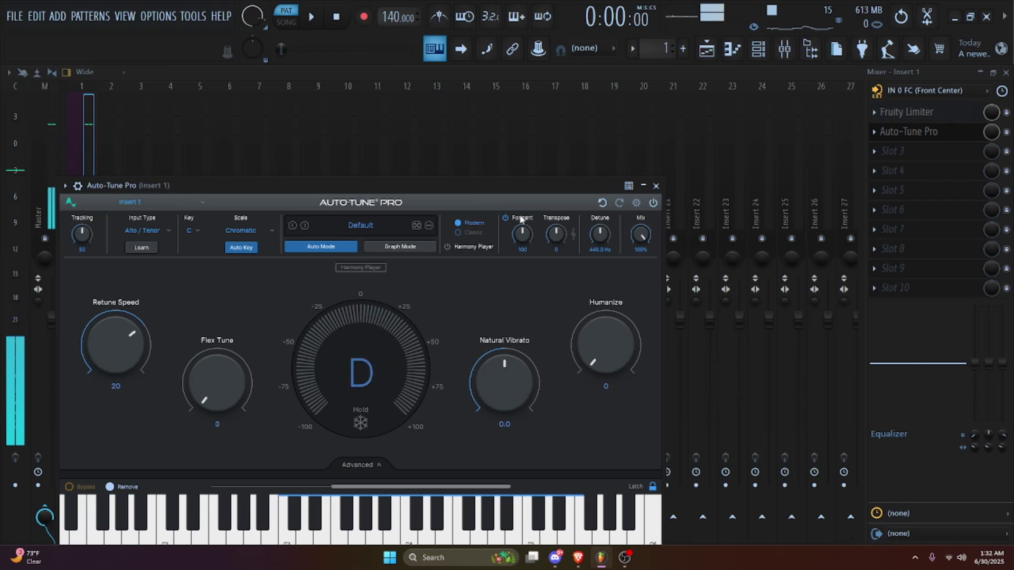
pyautogui.moveTo(352, 195); pyautogui.dragTo(506, 123)
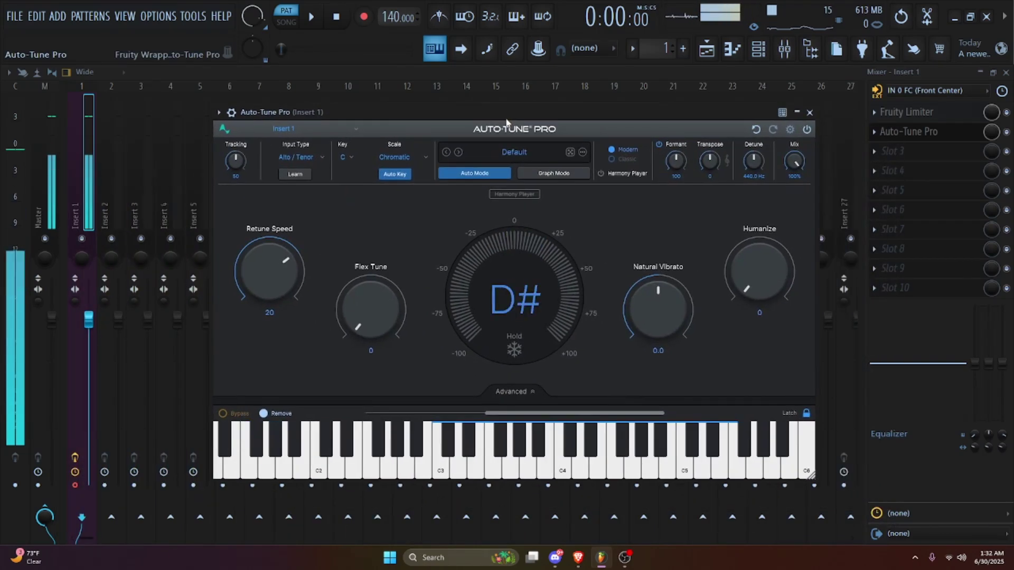
# Step: Turn on Auto-Tune Pro's Use Low Latency option, confirm it, and close the plugin window
pyautogui.click(791, 130)
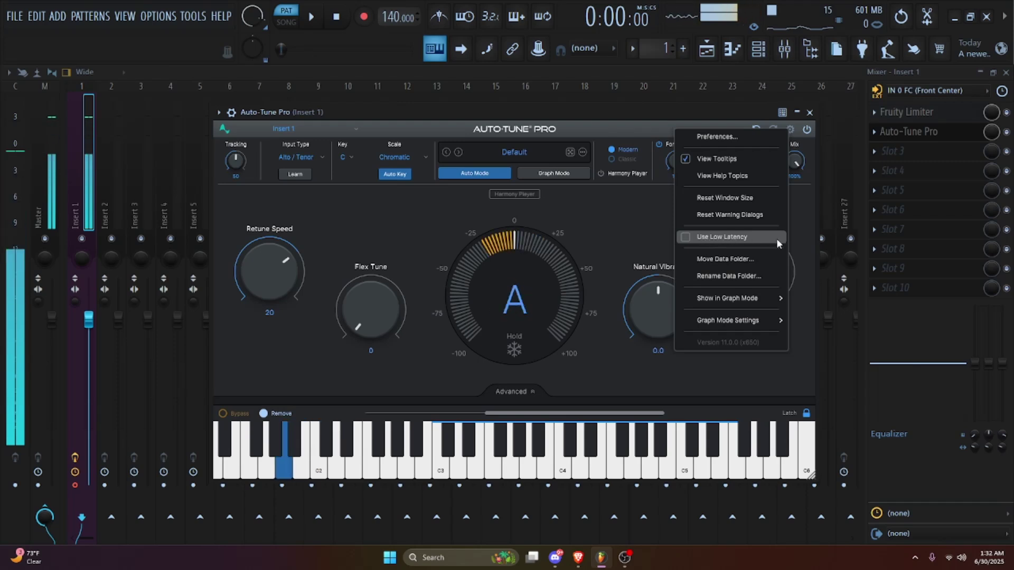
pyautogui.click(708, 239)
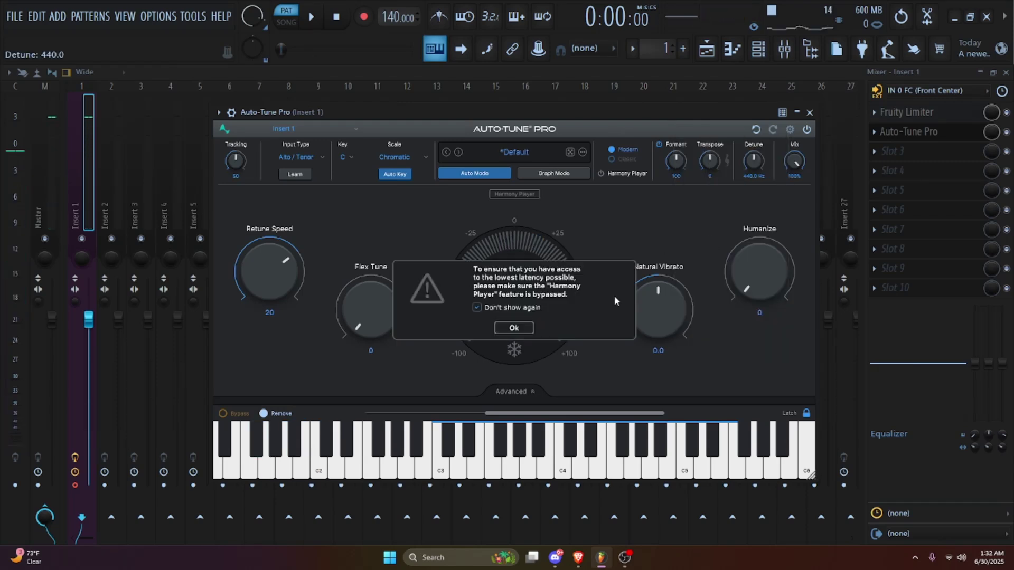
pyautogui.click(515, 327)
pyautogui.click(789, 131)
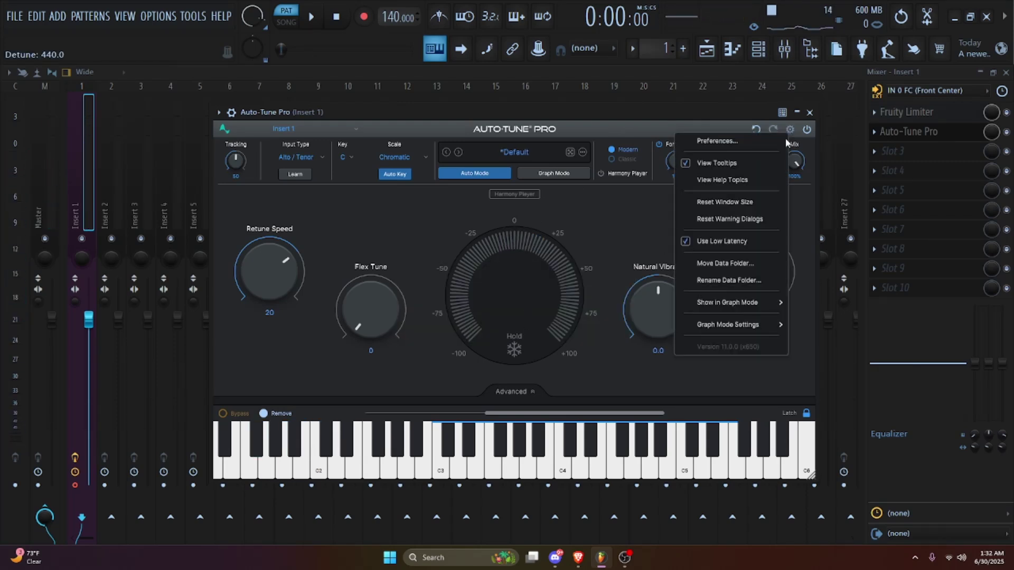
pyautogui.click(609, 132)
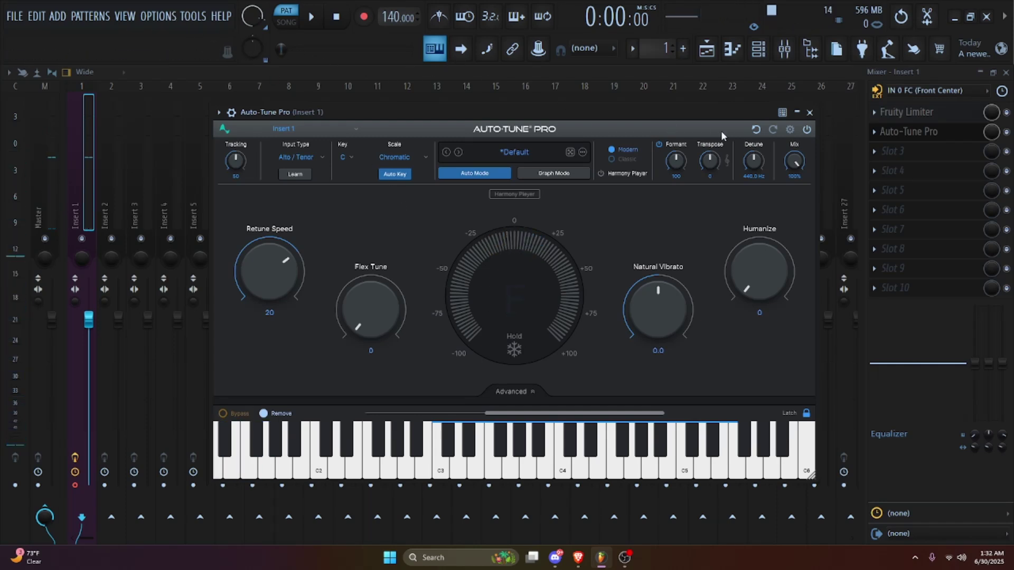
pyautogui.click(929, 132)
# Step: Bypass Auto-Tune Pro on Insert 1 using its slot's on/off switch
pyautogui.click(1006, 132)
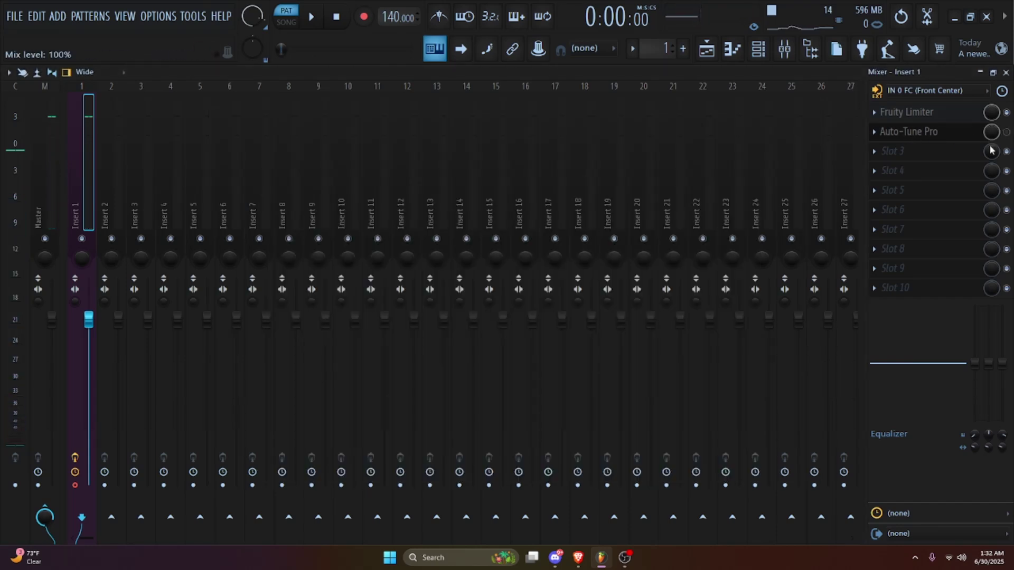